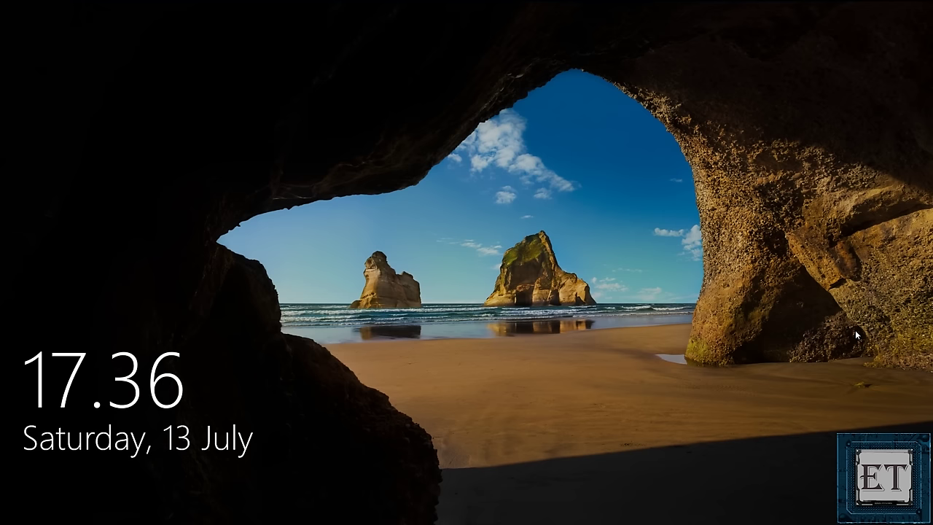
Step: Sign in past the lock screen by entering the account password on the Ease of Access On-Screen Keyboard
click(855, 330)
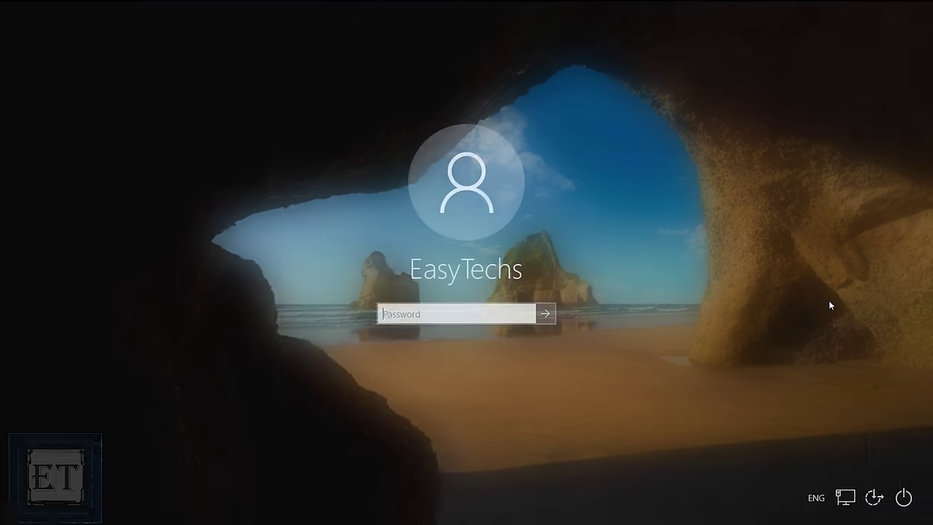
click(874, 498)
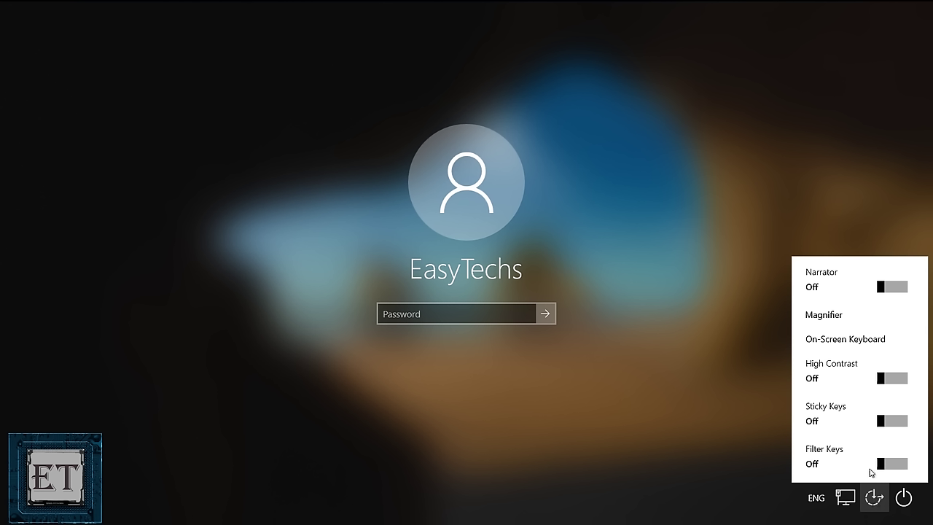
click(845, 341)
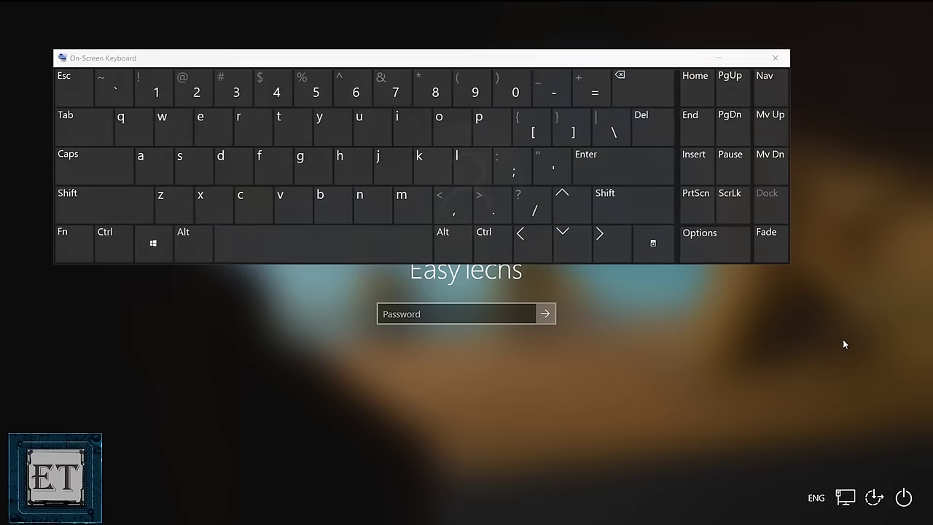
drag(505, 63, 554, 43)
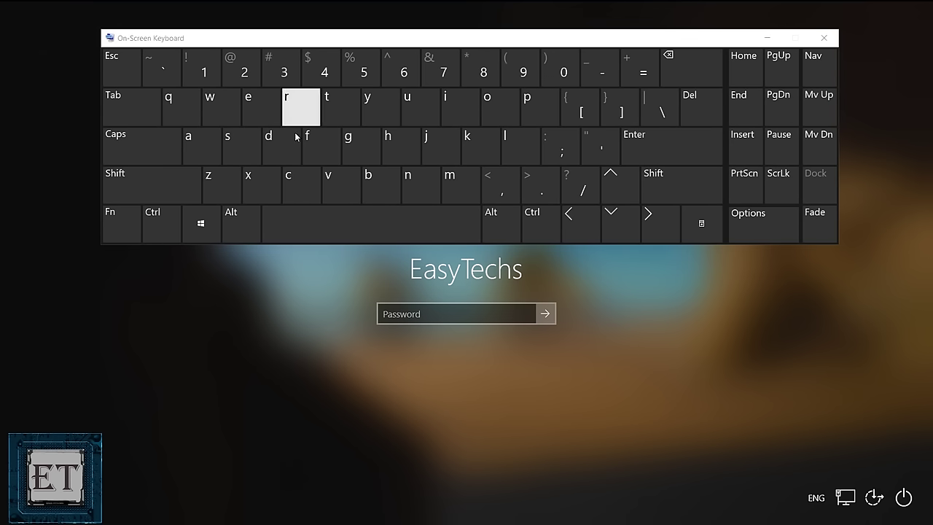
click(205, 78)
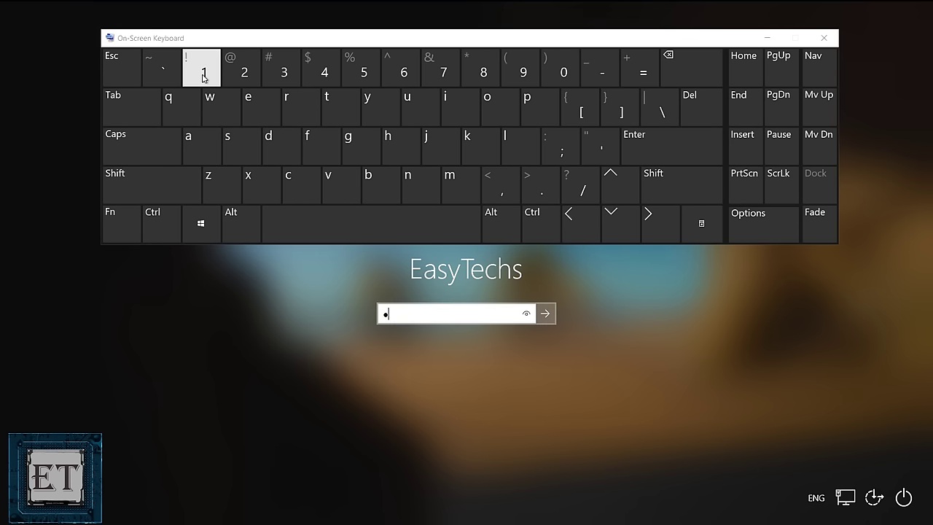
click(243, 76)
click(281, 77)
click(314, 75)
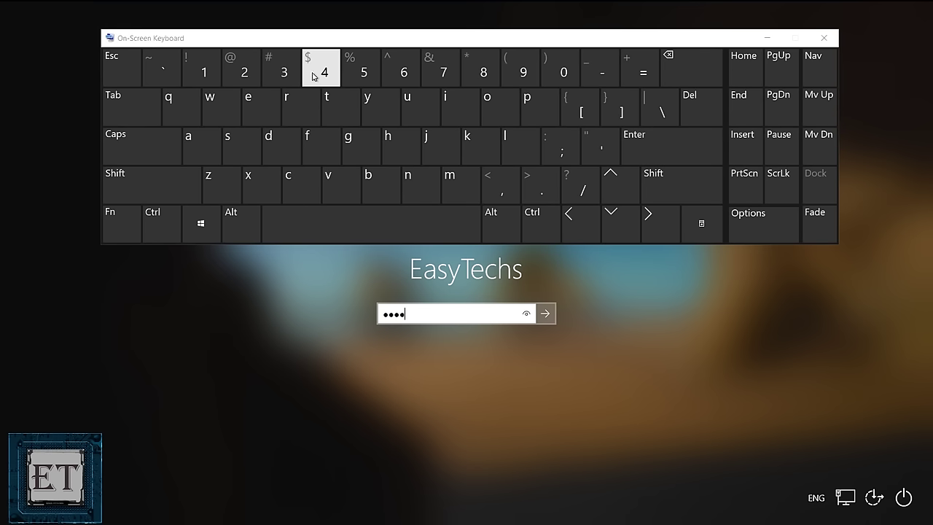
click(695, 143)
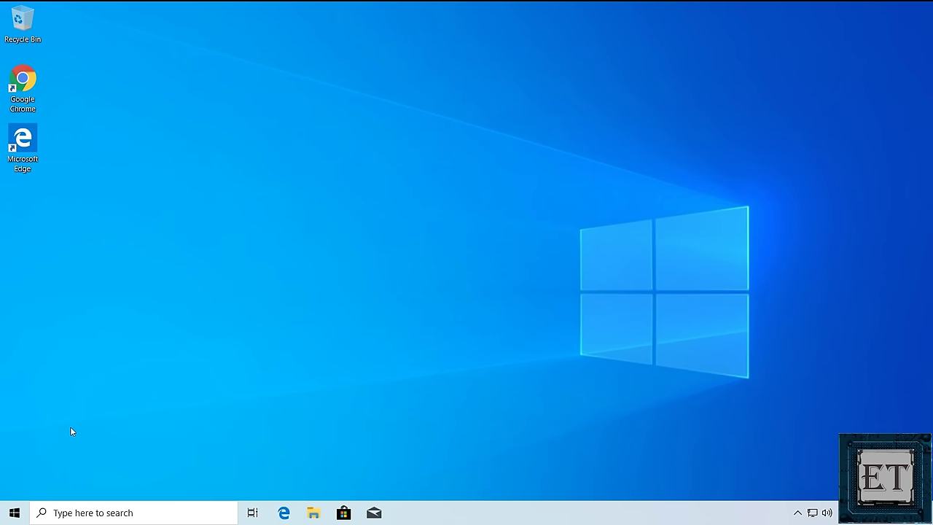
Step: Launch Windows Settings from the Start menu and go to Update & Security
click(14, 515)
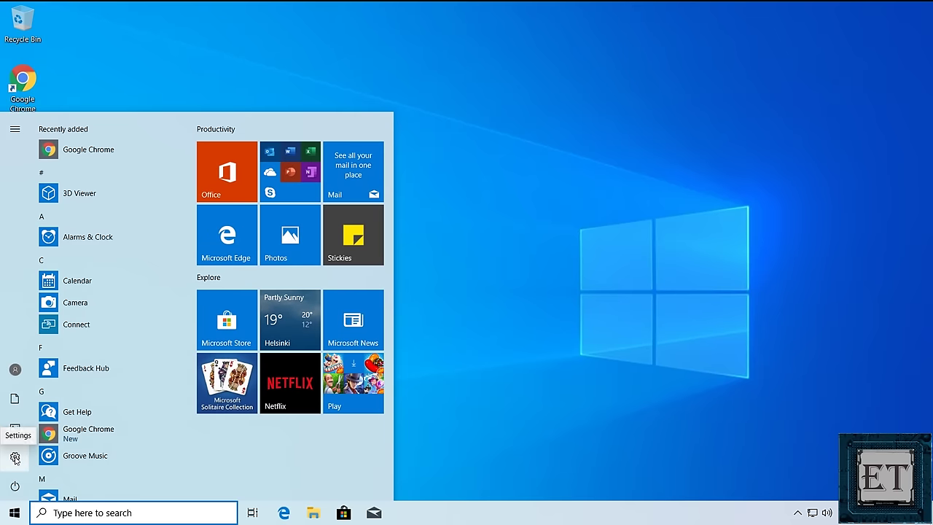
click(14, 457)
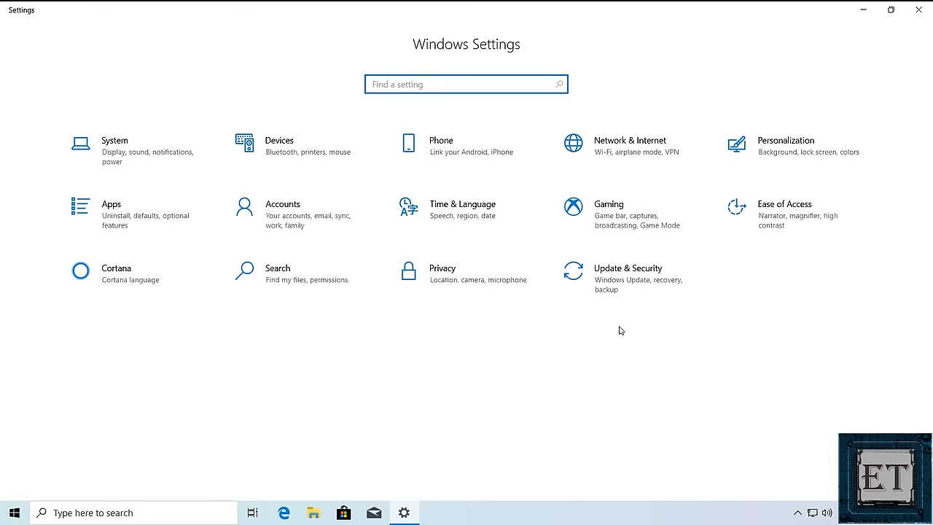
click(623, 287)
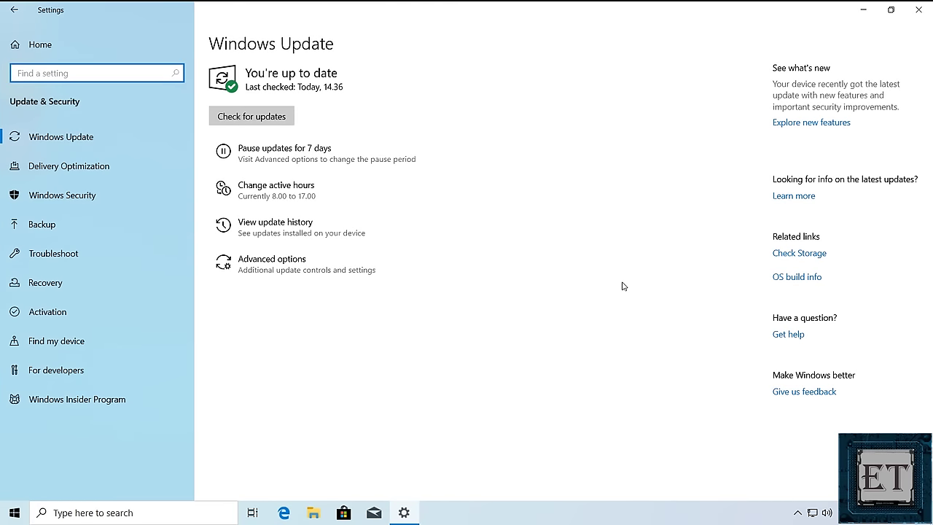
Step: Run Check for updates, close Settings, and restart the PC from the Start power options
click(267, 118)
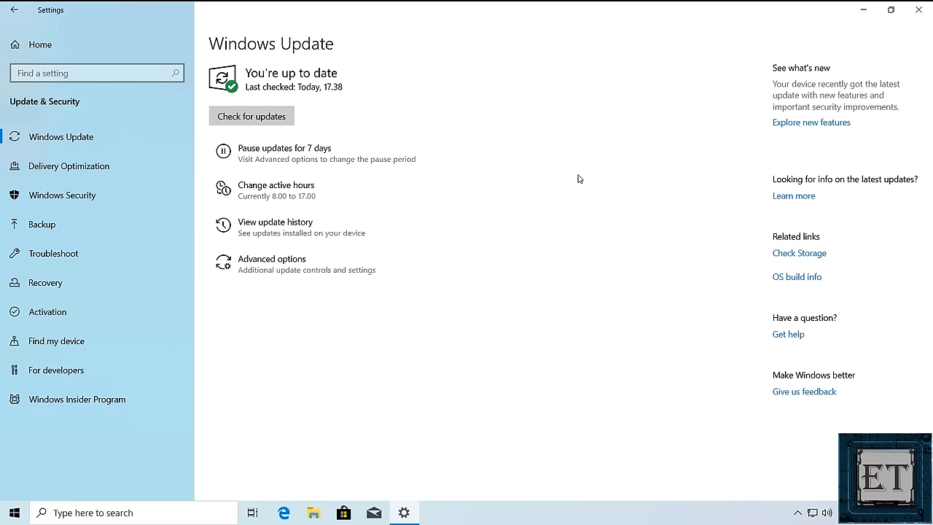
click(916, 11)
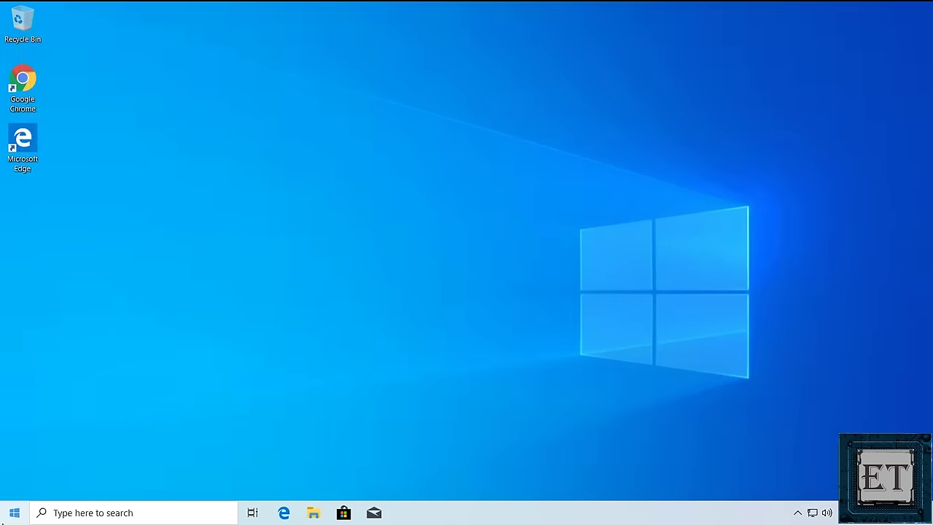
click(10, 514)
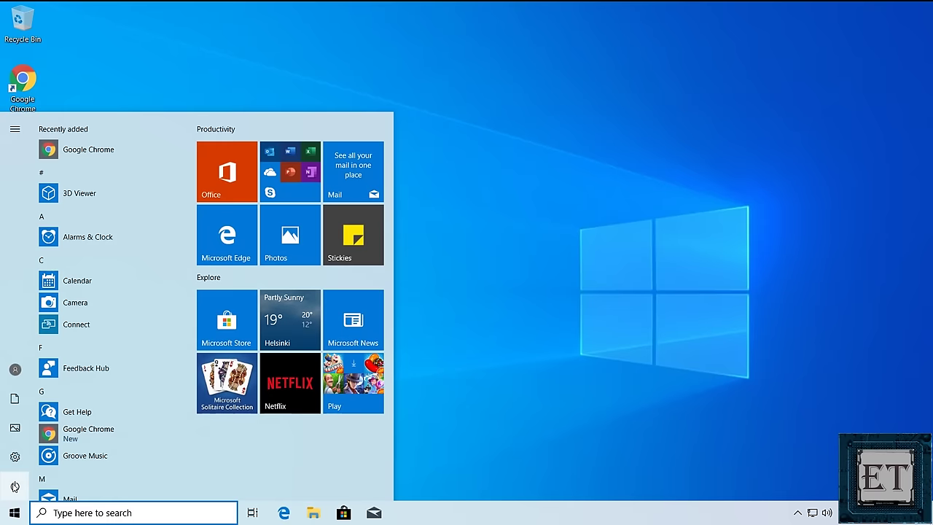
click(15, 486)
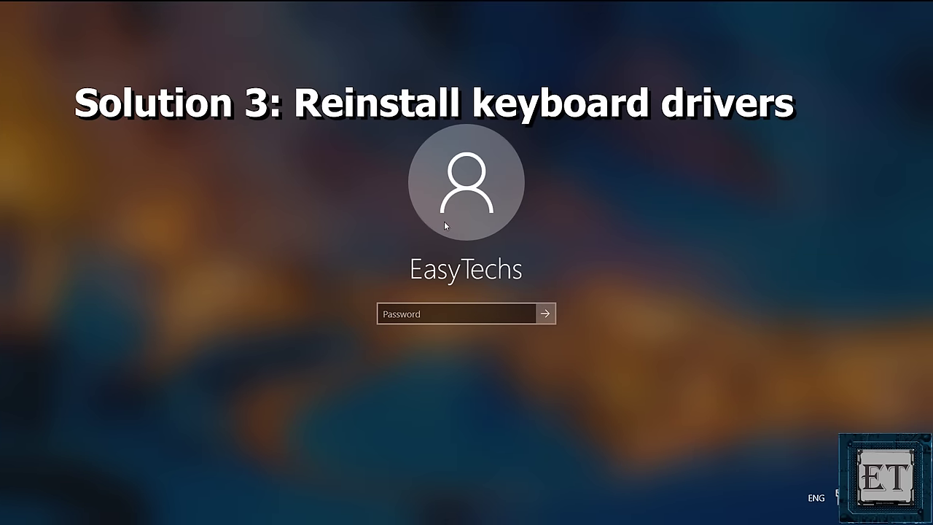
Step: Sign back in by entering the account password on the On-Screen Keyboard
click(204, 68)
click(244, 67)
click(284, 68)
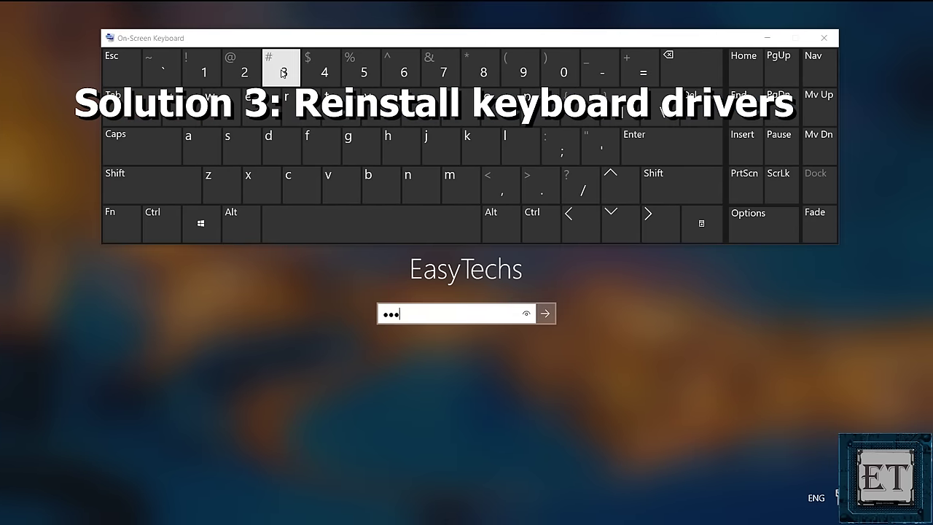
click(324, 67)
click(668, 155)
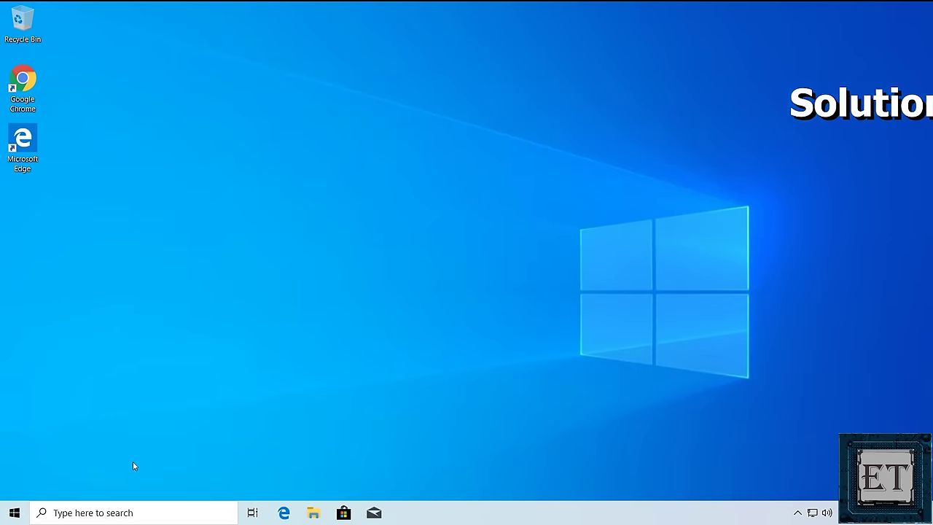
Step: Open Device Manager from the Start right-click menu, enlarge it, and expand Keyboards
right_click(14, 515)
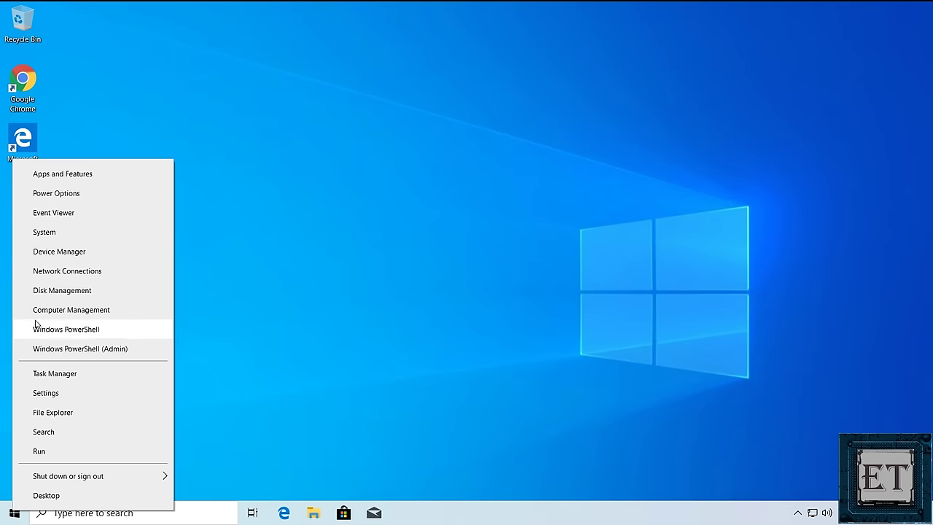
click(67, 258)
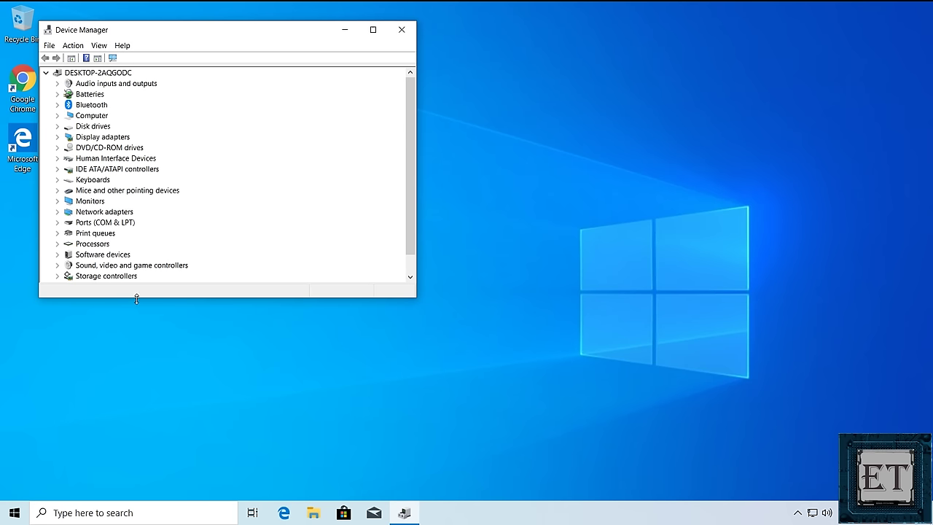
drag(135, 297, 125, 391)
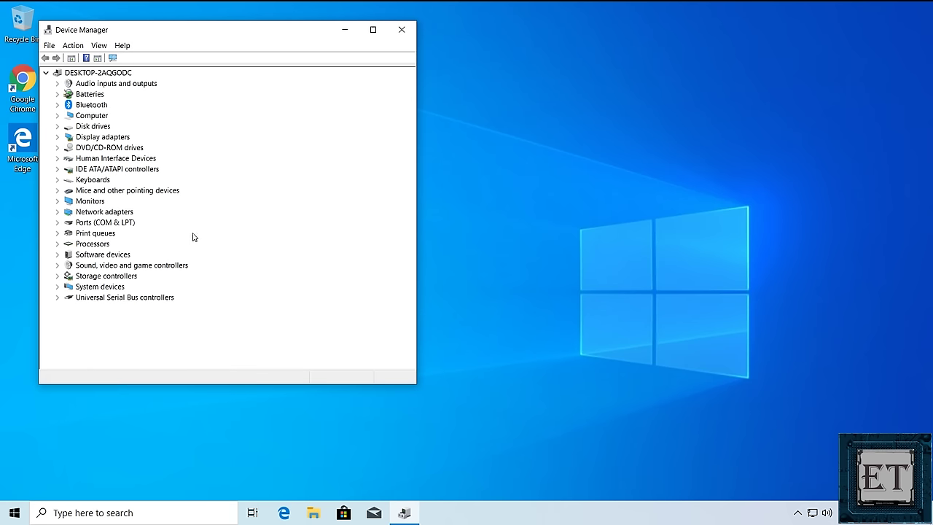
click(59, 180)
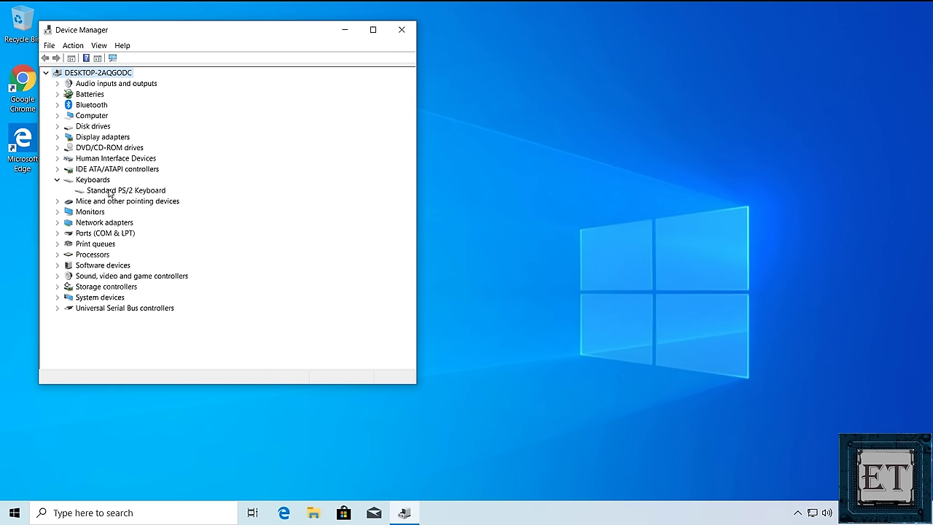
Step: Uninstall the Standard PS/2 Keyboard device and accept the prompt to restart now
right_click(105, 193)
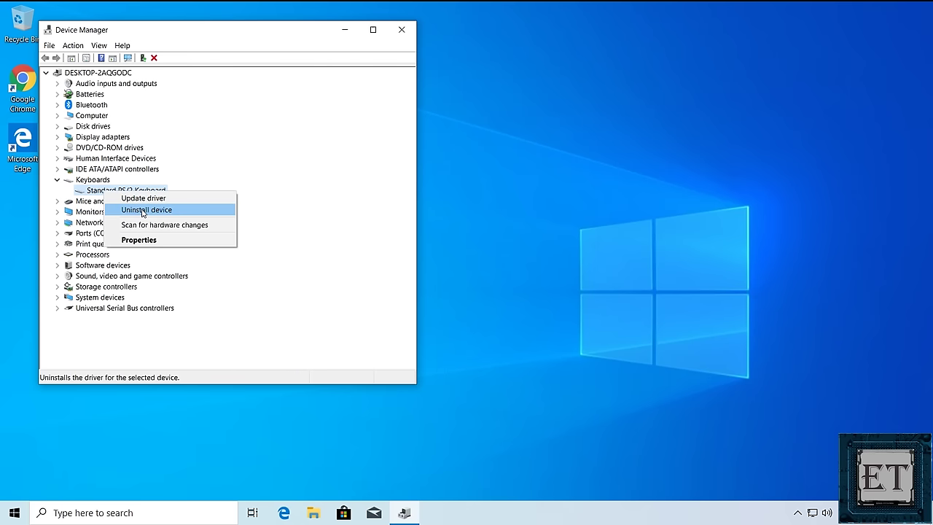
click(142, 210)
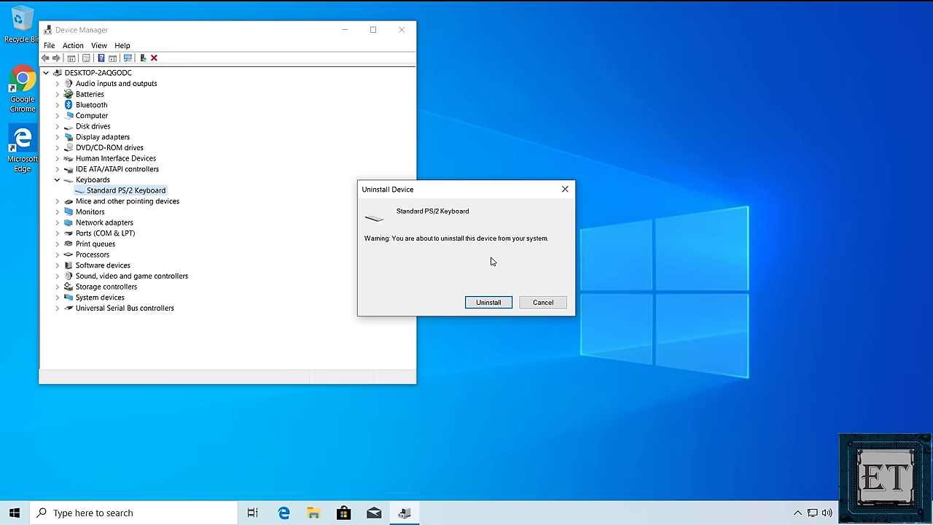
click(491, 302)
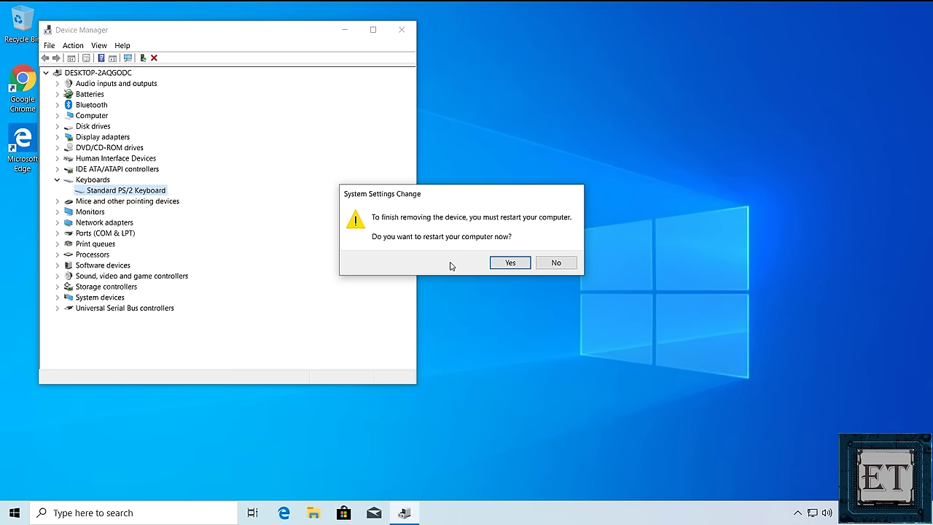
click(514, 263)
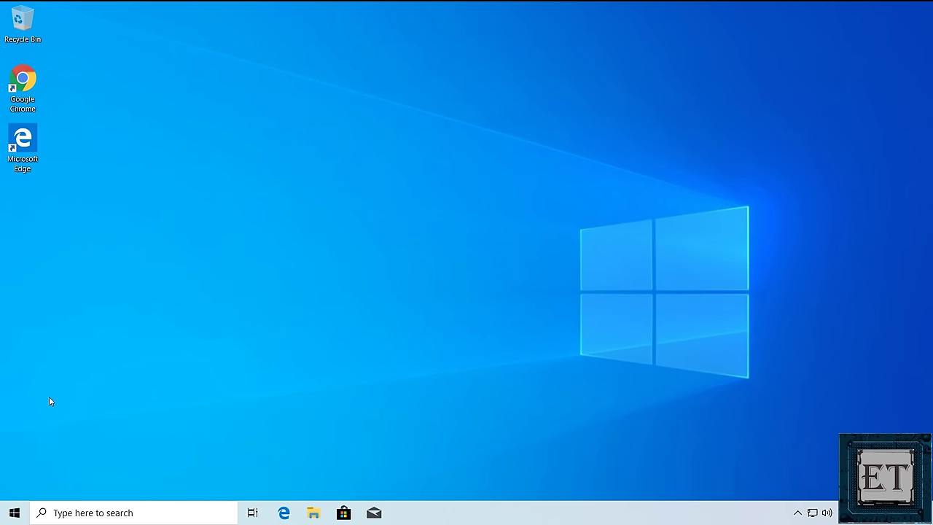
Step: Reopen Device Manager, enlarge its window, and expand the Keyboards category
right_click(10, 514)
click(56, 256)
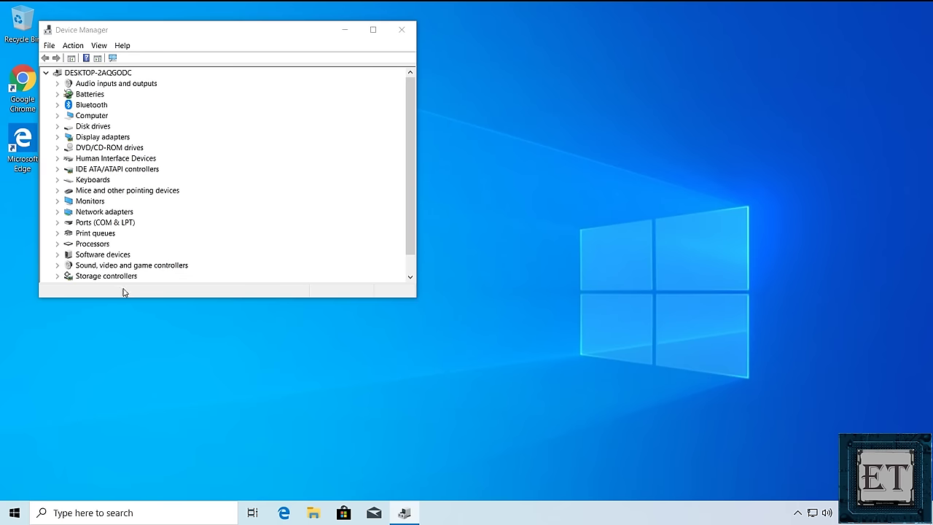
drag(124, 296, 127, 347)
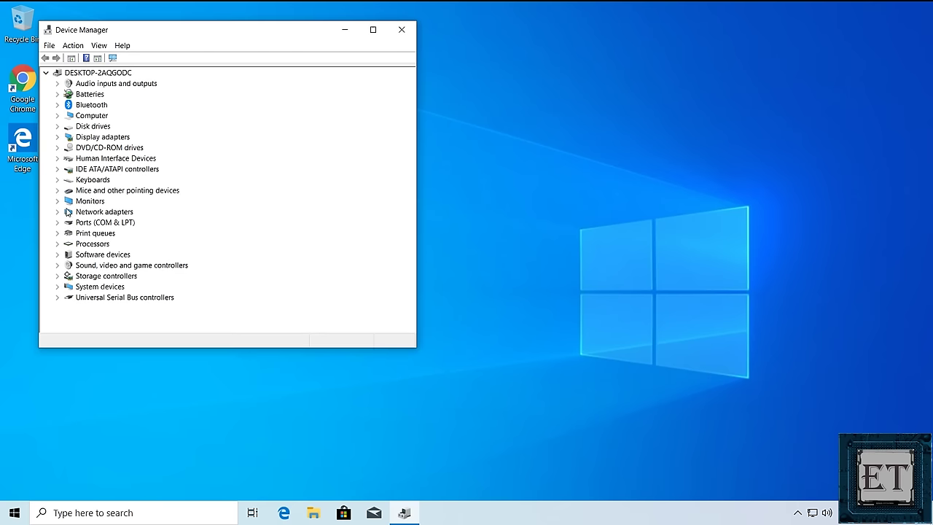
double_click(61, 180)
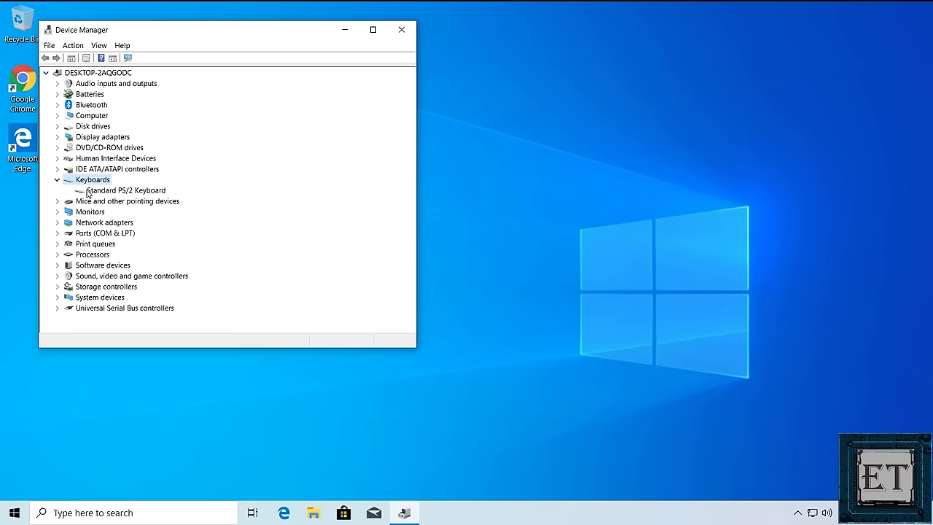
Step: Update the Standard PS/2 Keyboard driver by automatic search, then dismiss the already-installed result
right_click(100, 190)
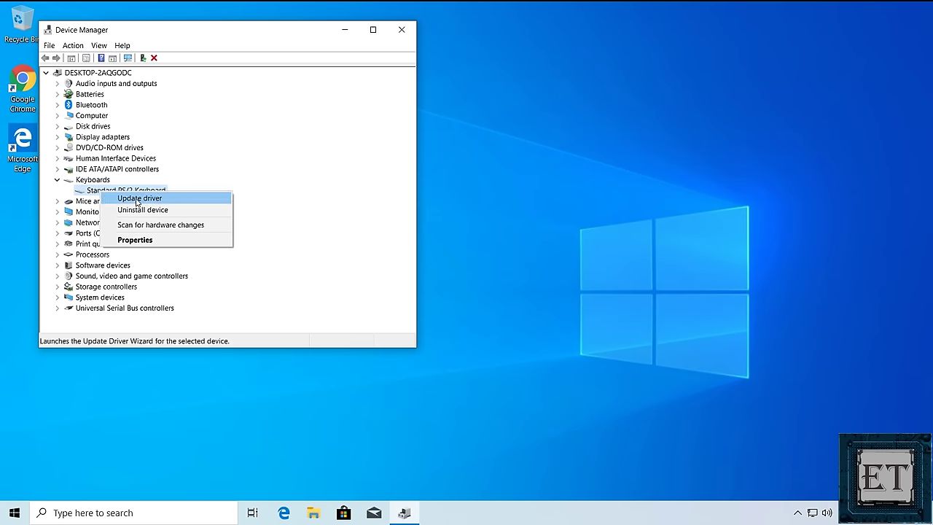
click(137, 201)
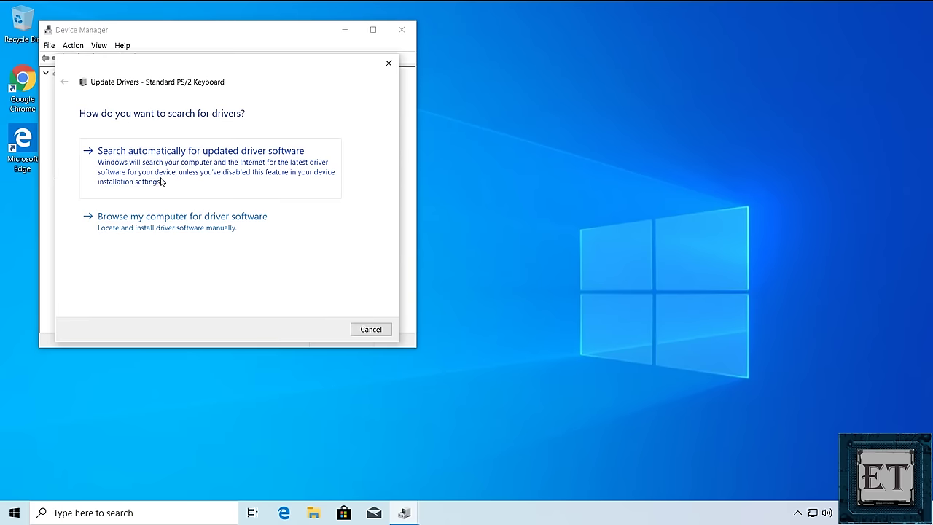
click(194, 166)
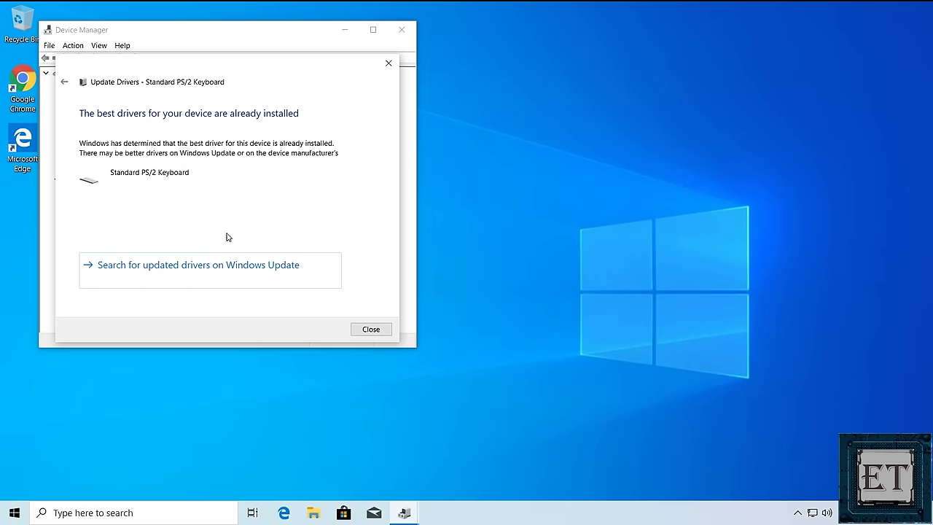
click(377, 328)
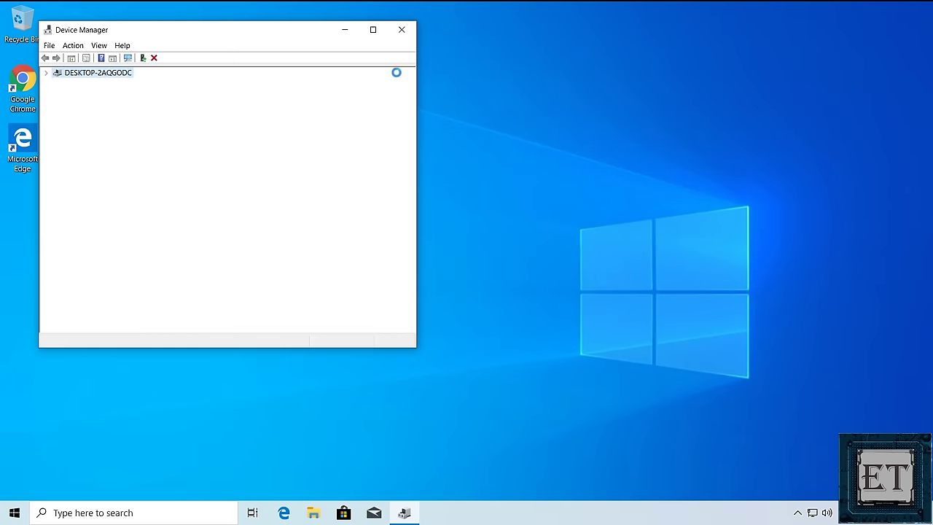
Step: Close Device Manager and restart the computer from Start > Power
click(401, 30)
click(14, 512)
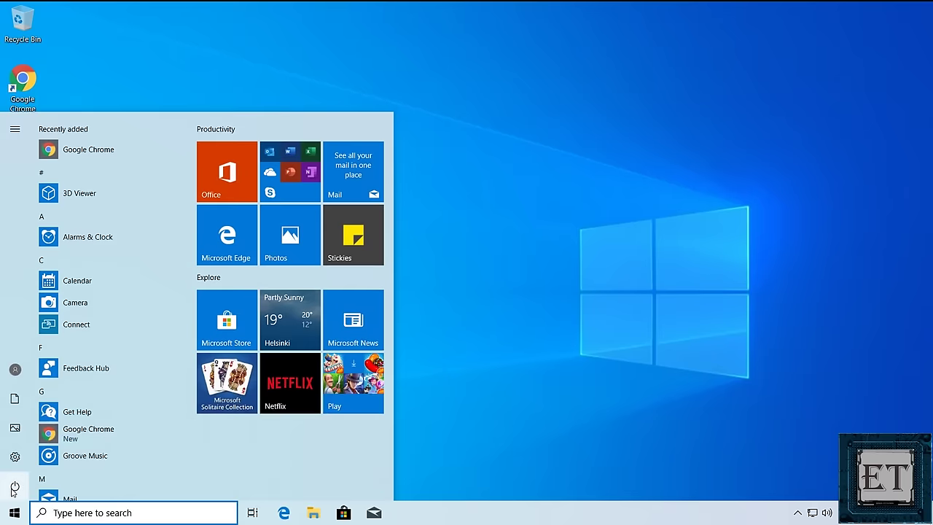
click(13, 488)
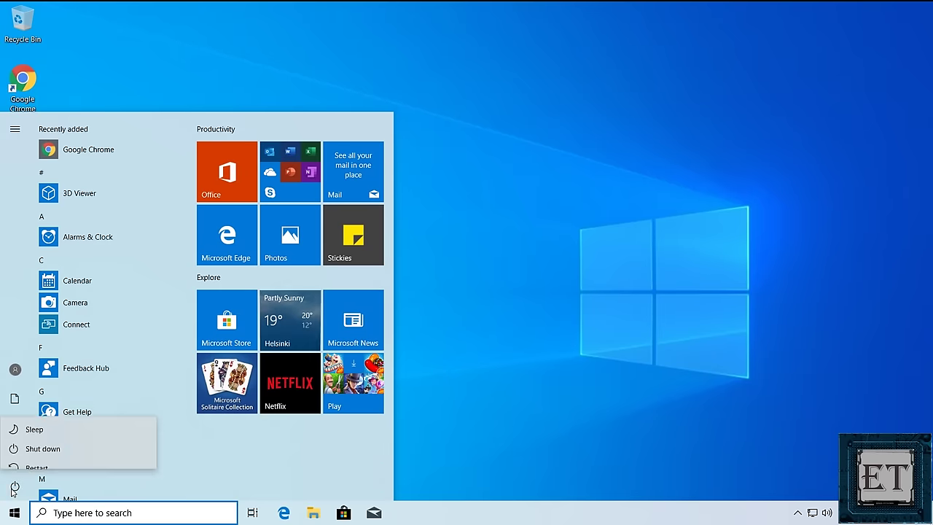
click(33, 456)
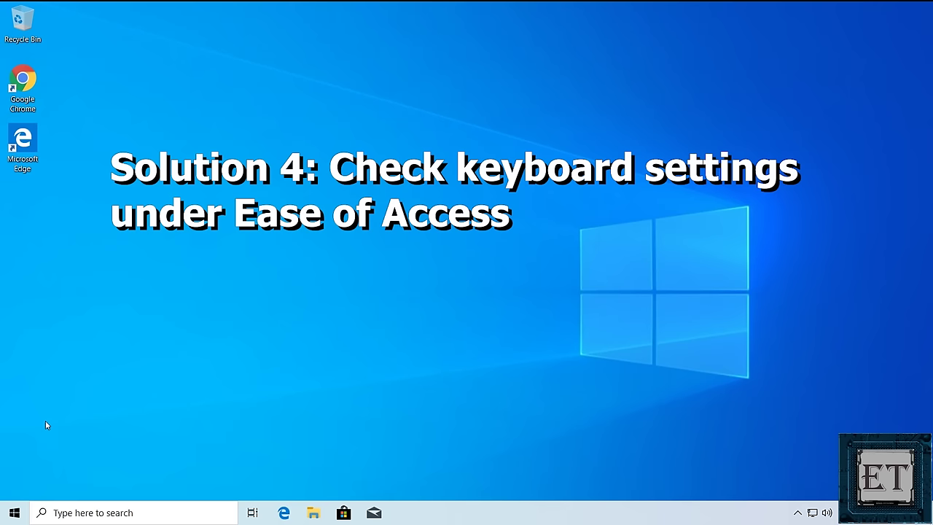
Step: Go to the Ease of Access section of Windows Settings via the Start menu
click(14, 513)
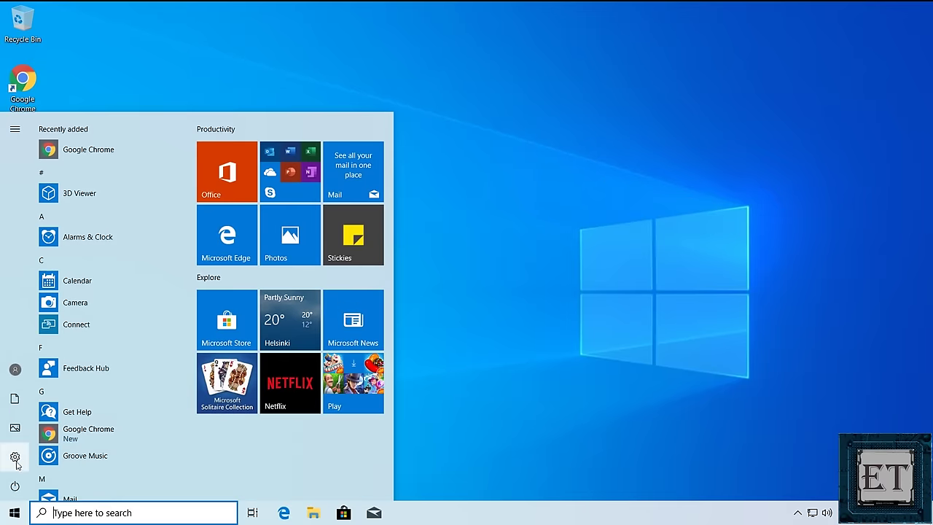
click(14, 456)
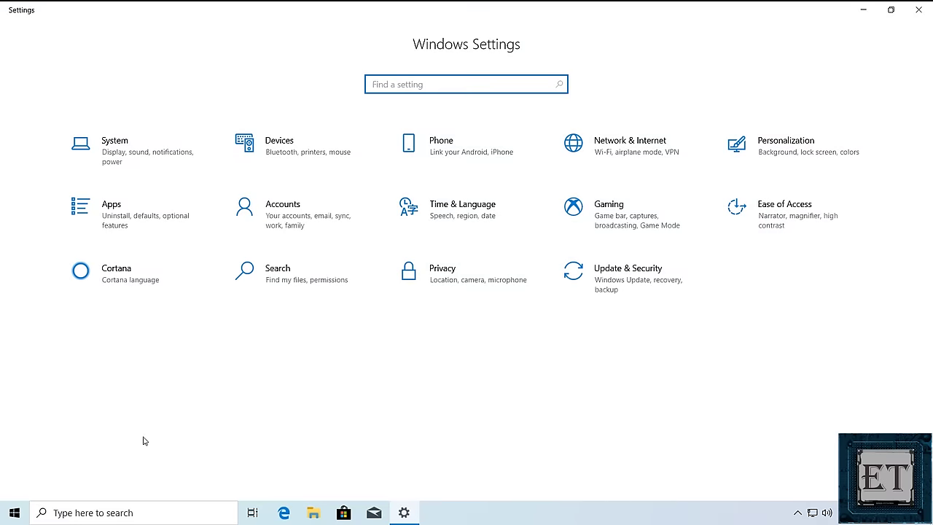
click(754, 222)
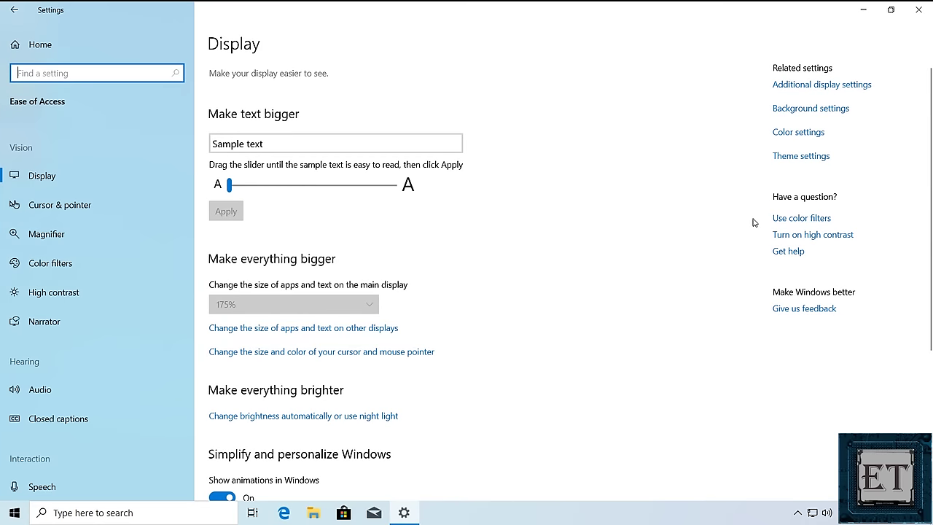
scroll(121, 285, down, 2)
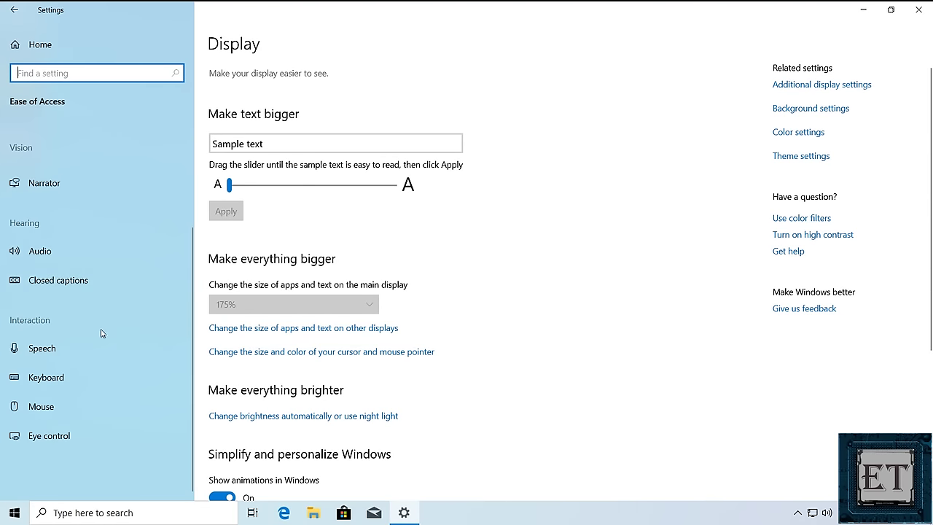
Step: Open the Ease of Access Keyboard page and review its Sticky, Toggle and Filter Keys switches
click(42, 385)
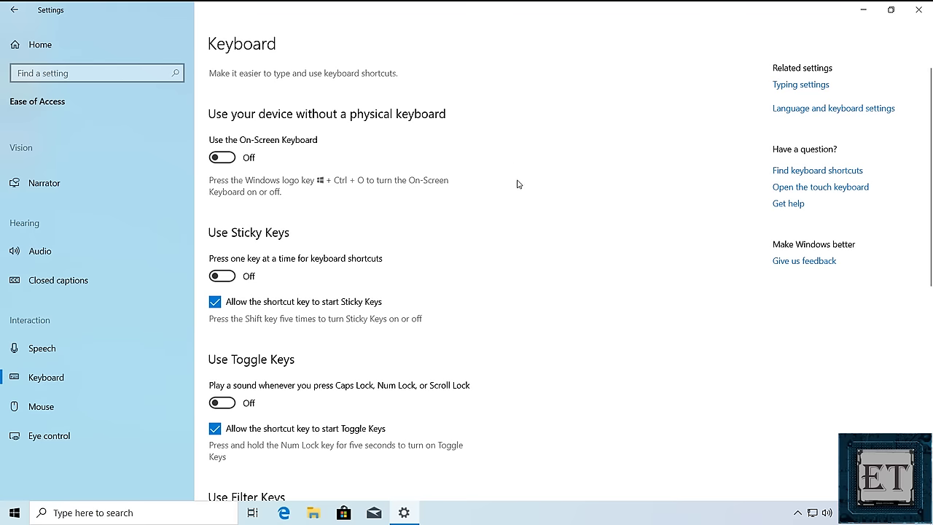
scroll(522, 194, down, 3)
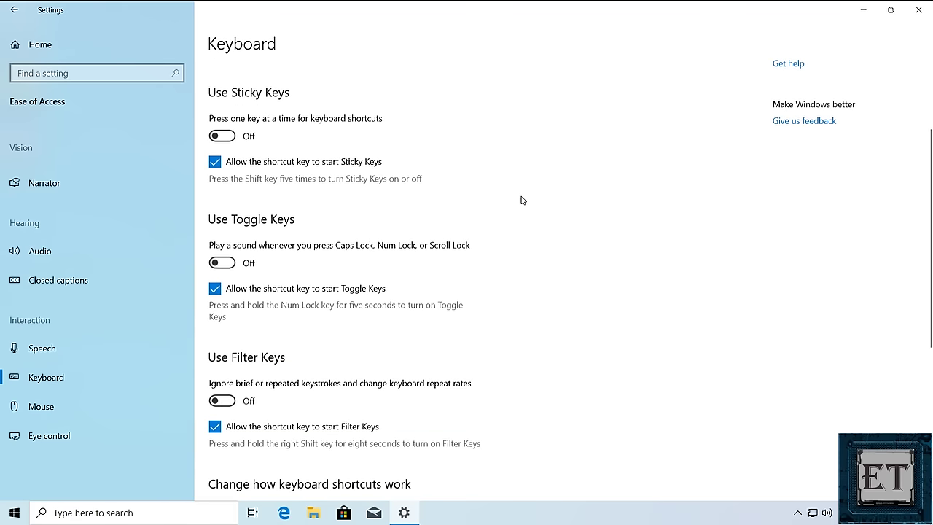
scroll(521, 200, down, 3)
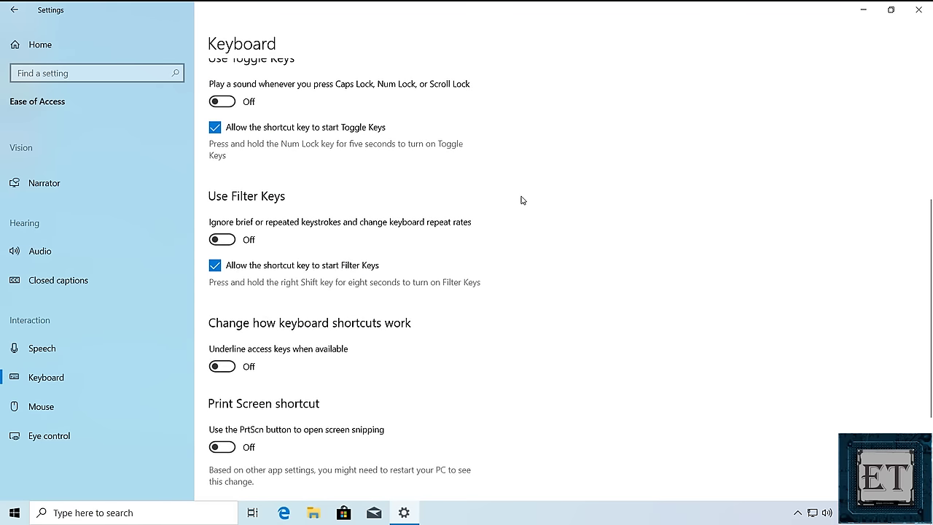
scroll(522, 200, down, 2)
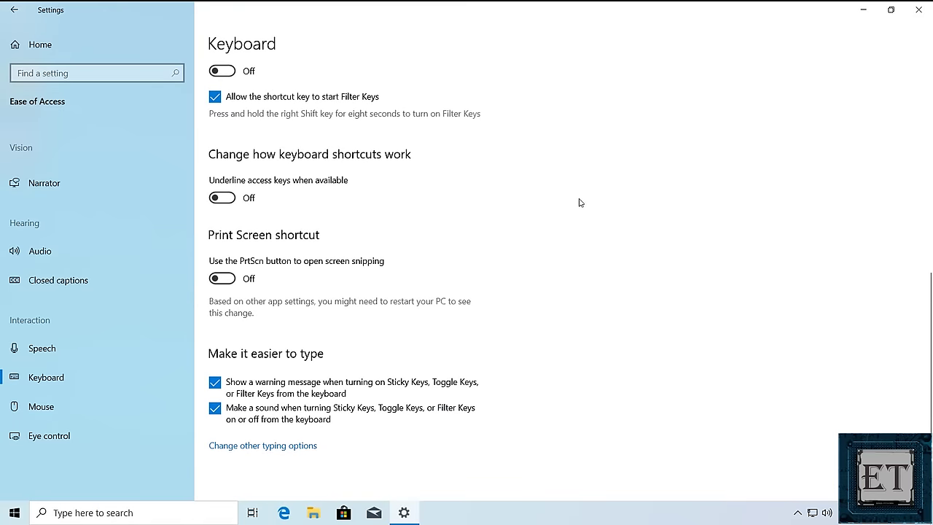
scroll(579, 202, up, 3)
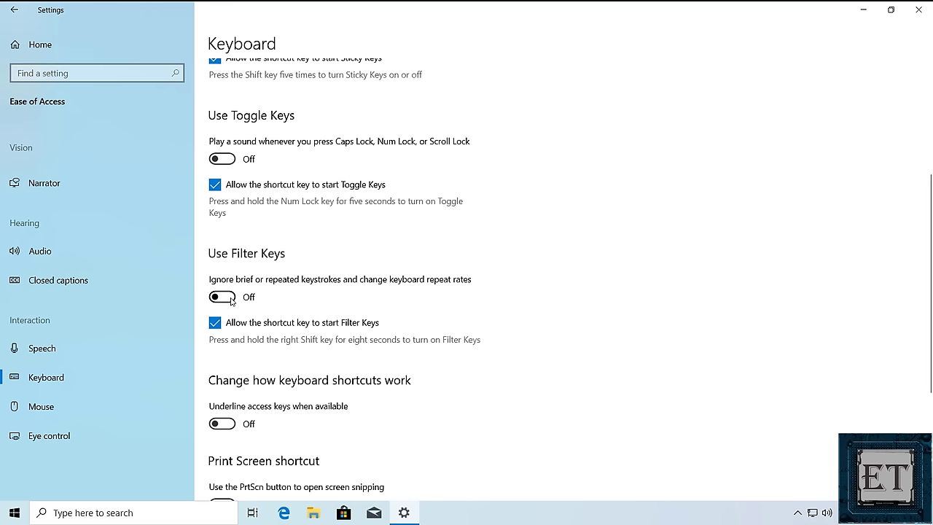
Step: Switch Use Filter Keys on, close Settings, and restart the PC from Start > Power
click(231, 300)
scroll(325, 308, up, 4)
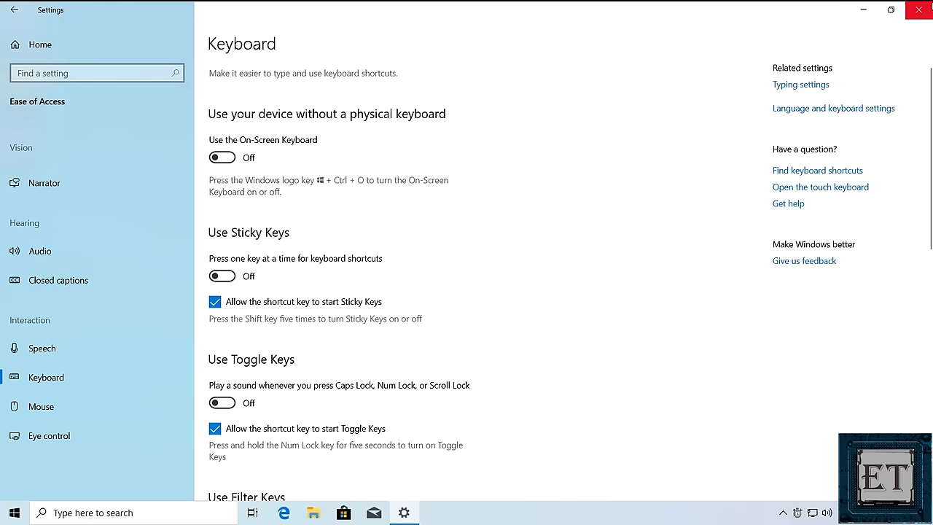
click(928, 9)
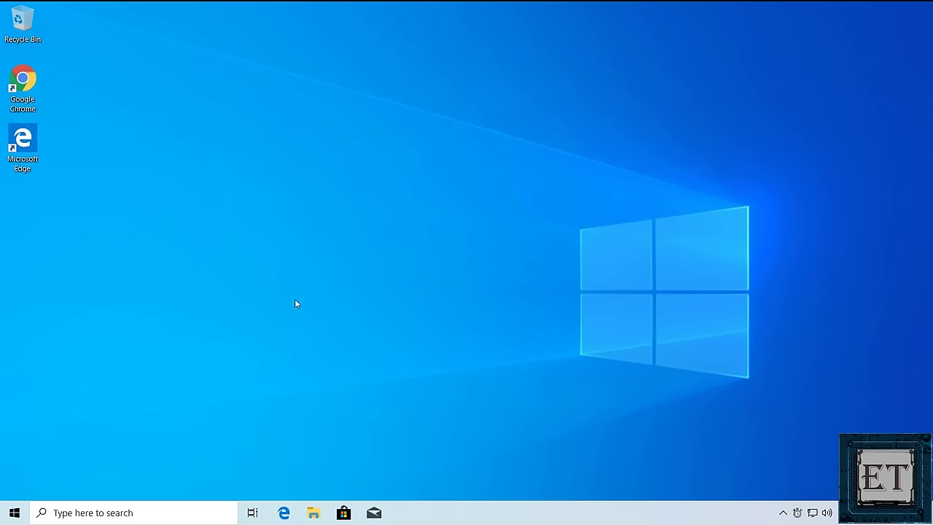
click(15, 512)
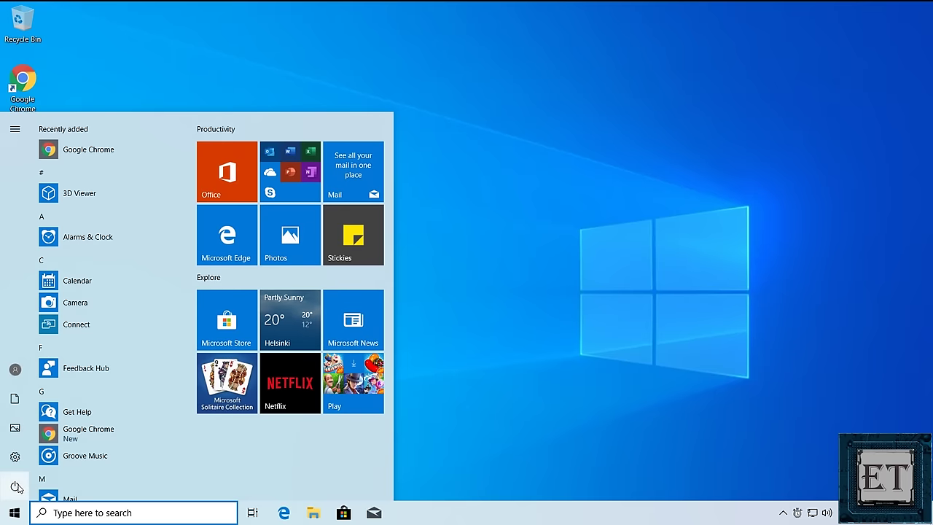
click(15, 485)
click(44, 454)
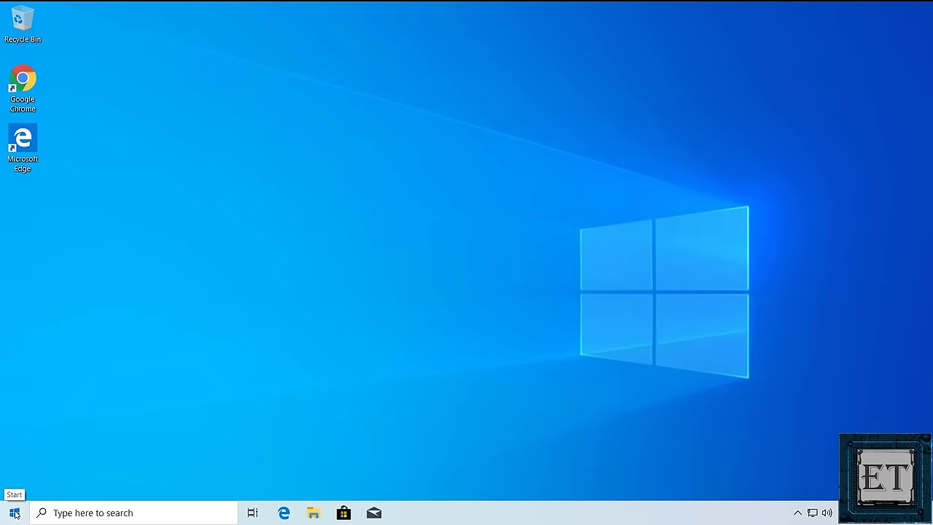
click(15, 513)
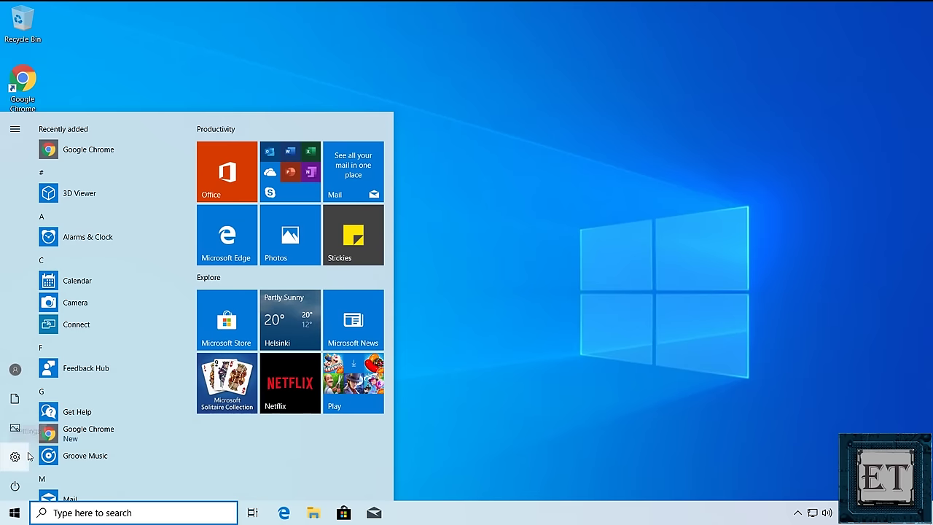
Step: Reopen Settings, reach Ease of Access > Keyboard with Win+U, and switch Use Filter Keys off
click(15, 456)
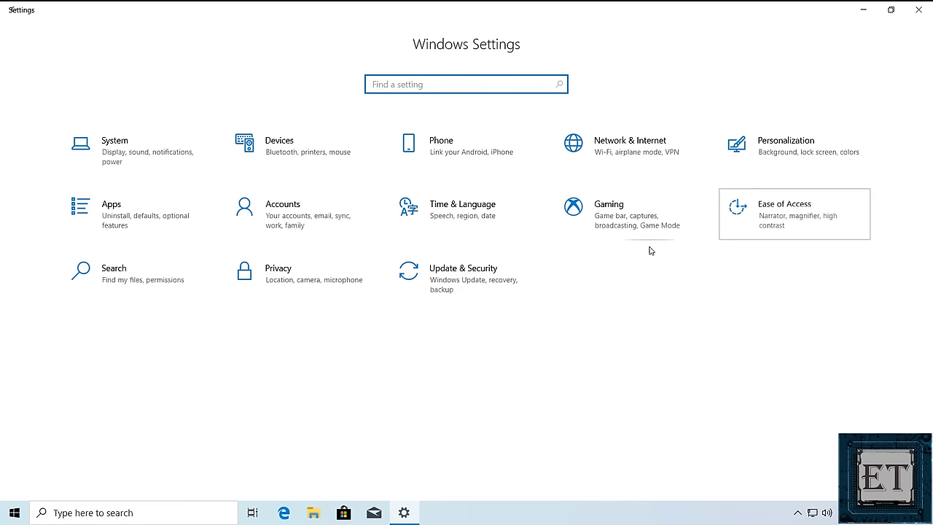
key(super+u)
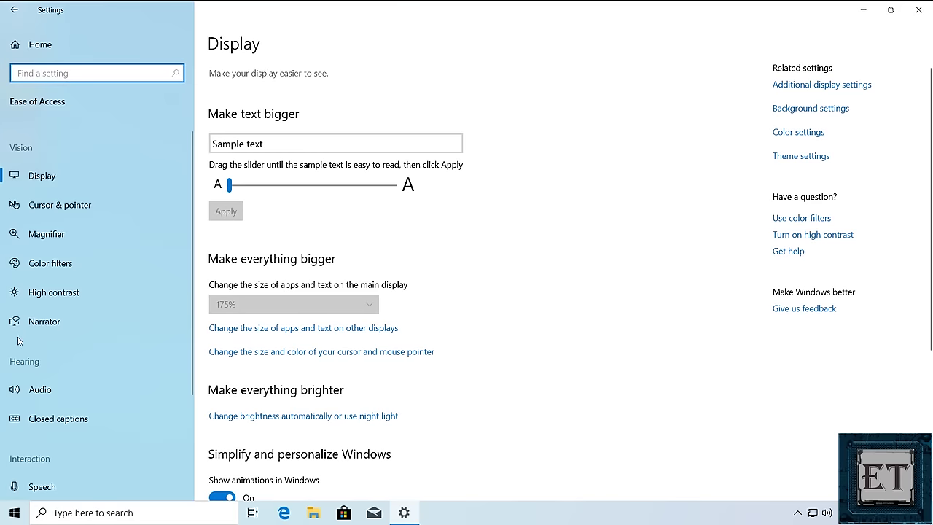
scroll(67, 367, down, 2)
click(49, 381)
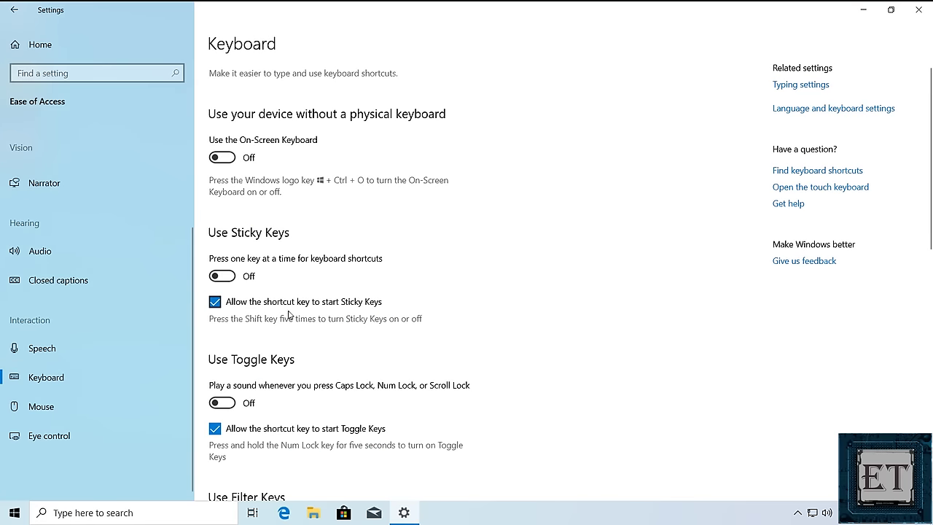
scroll(288, 315, down, 3)
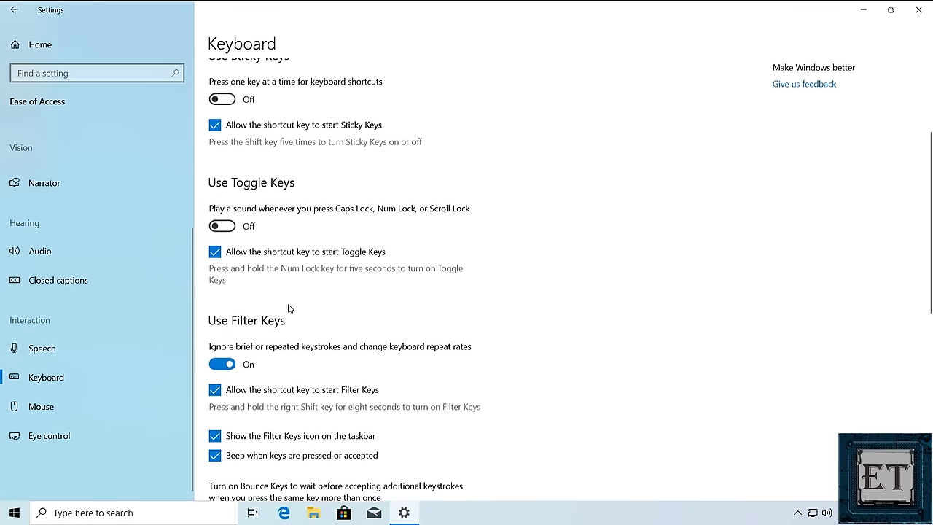
scroll(290, 295, down, 1)
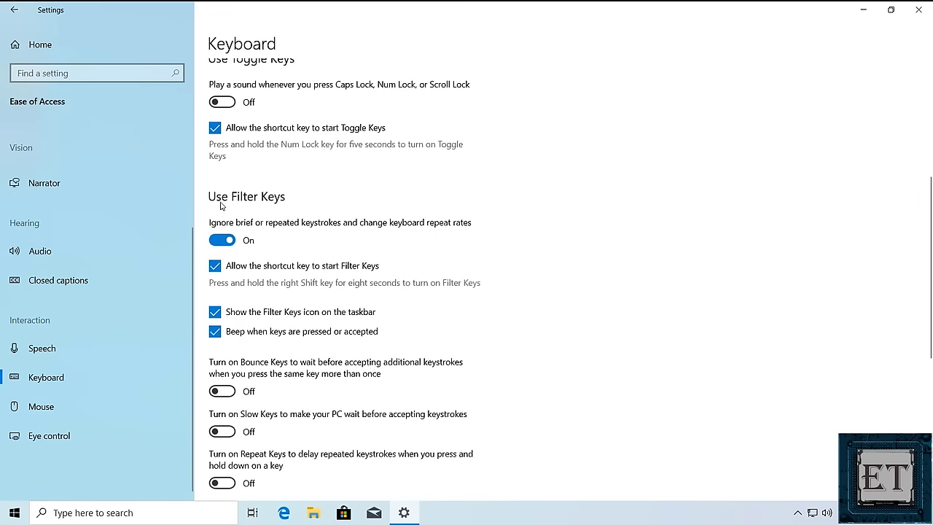
click(222, 240)
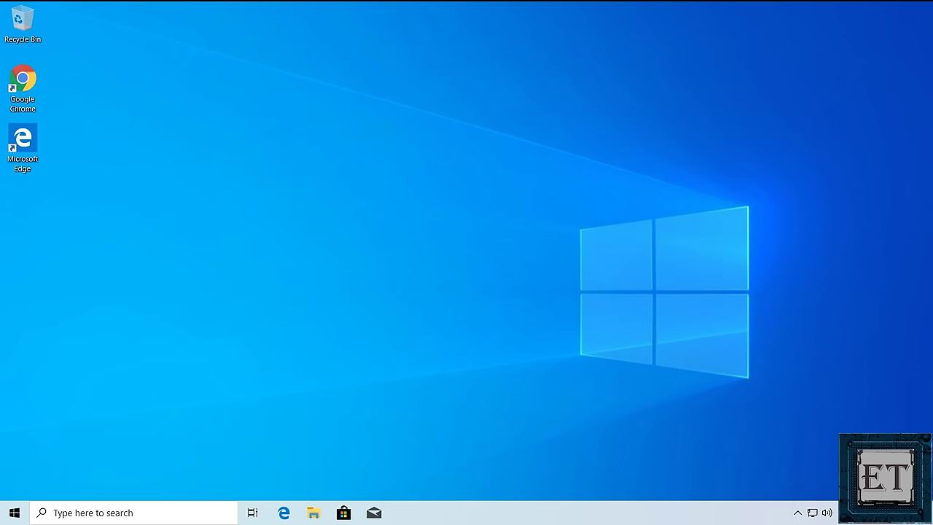
Step: Launch Device Manager from the Start quick-link menu and stretch its window to show all device categories
right_click(14, 512)
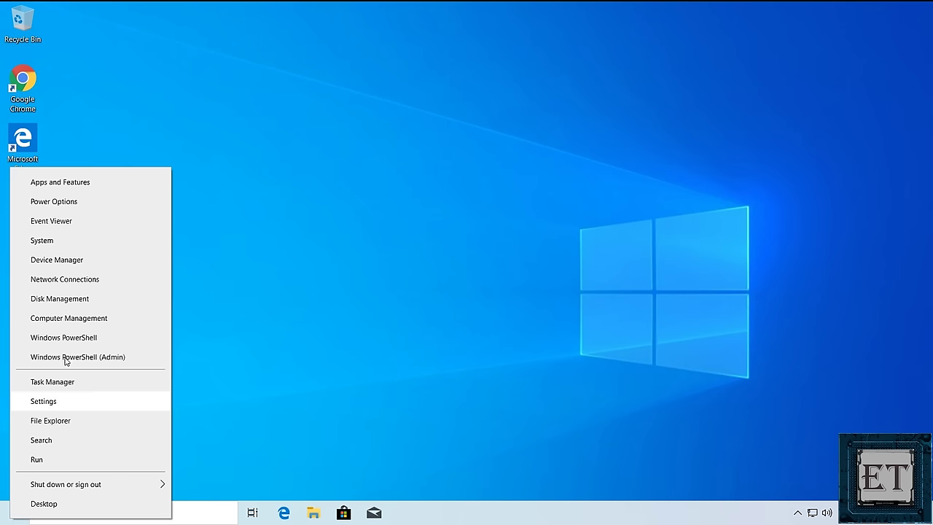
click(73, 252)
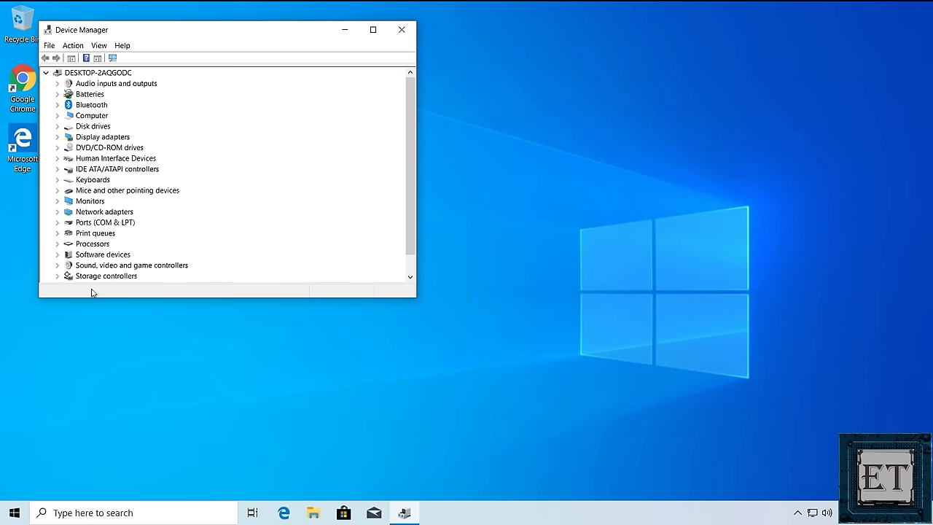
drag(92, 297, 116, 368)
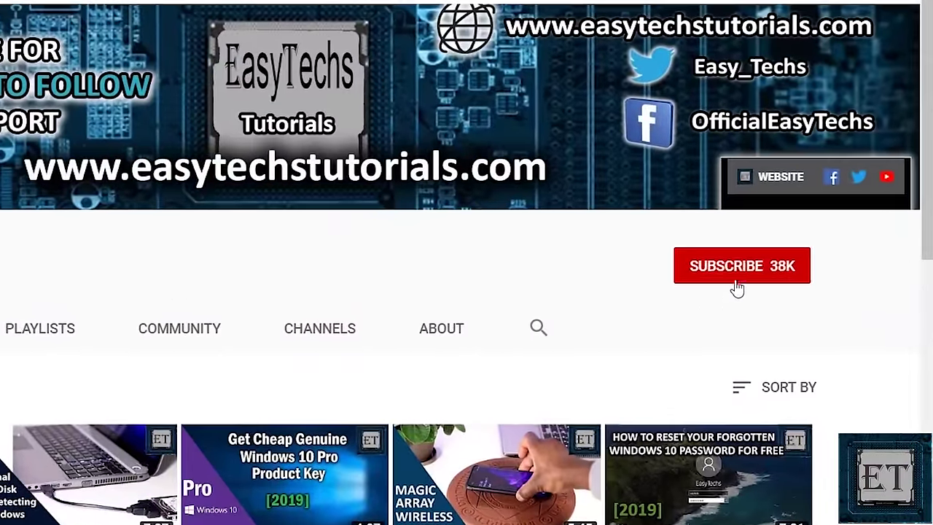
Step: Subscribe to the EasyTechs channel (38K subscribers) and set its bell to all notifications
click(737, 283)
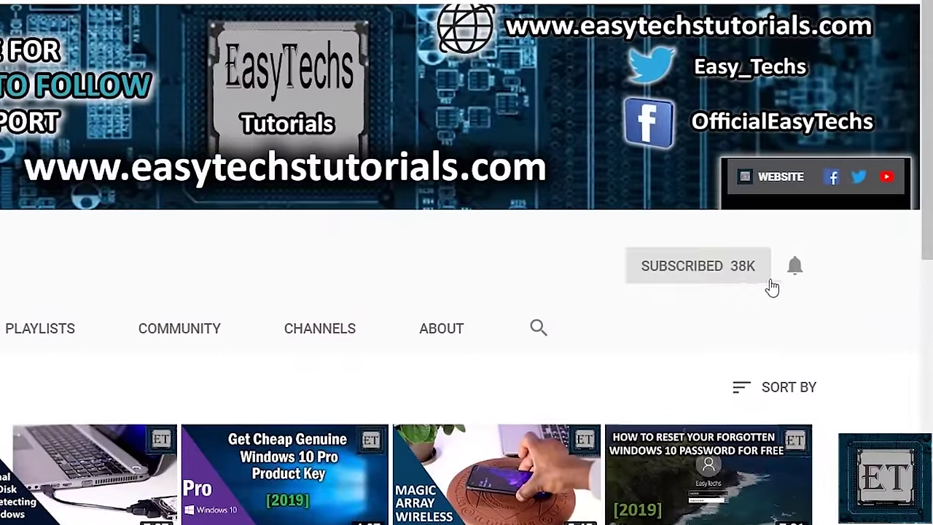
click(794, 268)
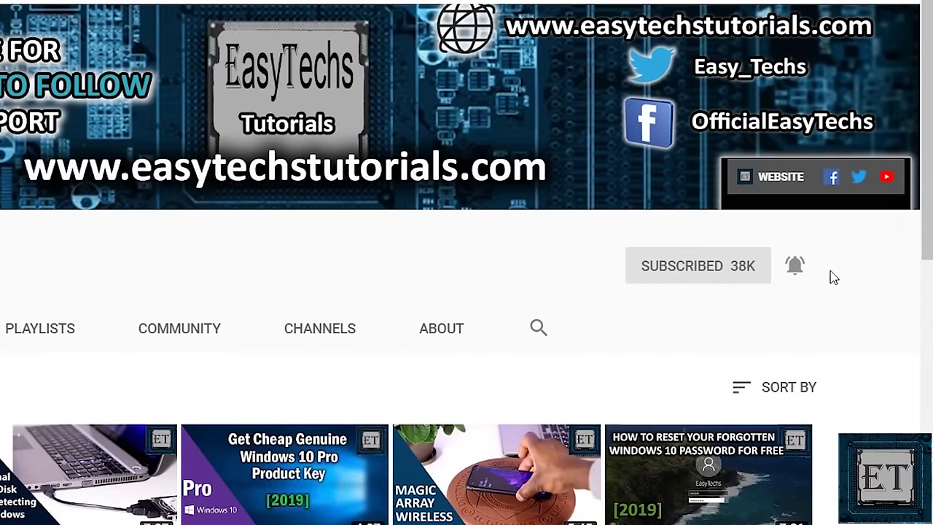